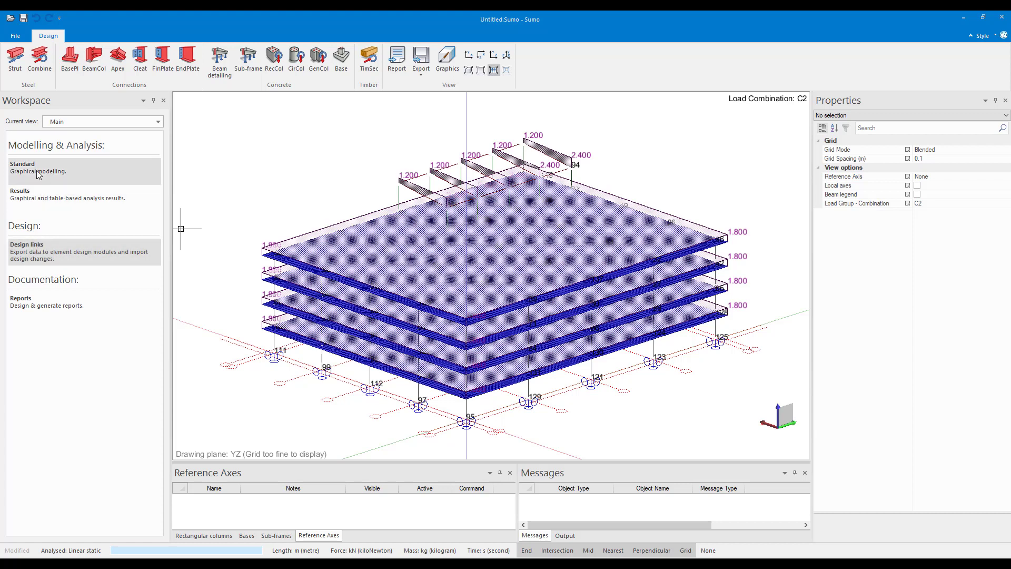
click(33, 198)
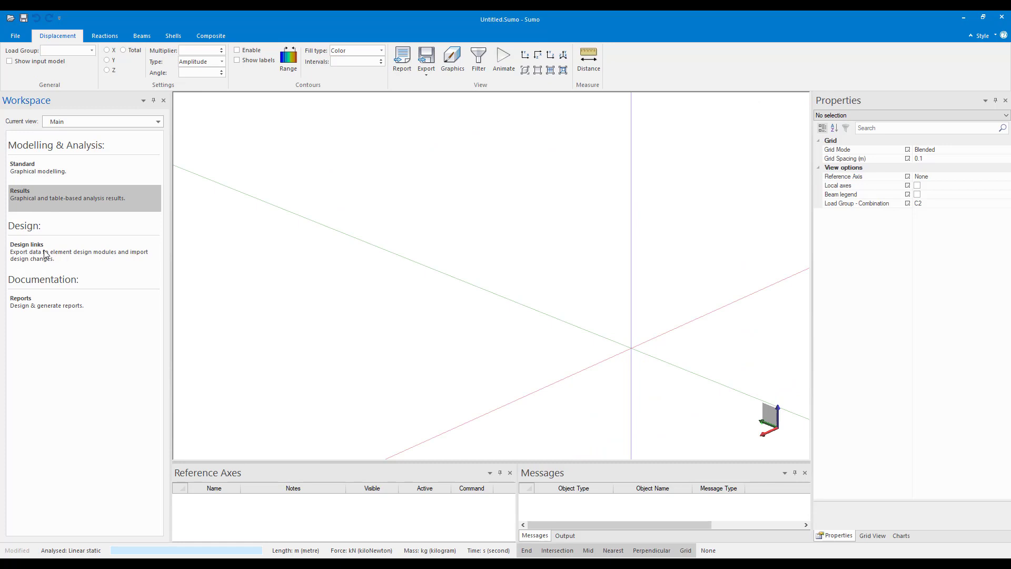
click(40, 253)
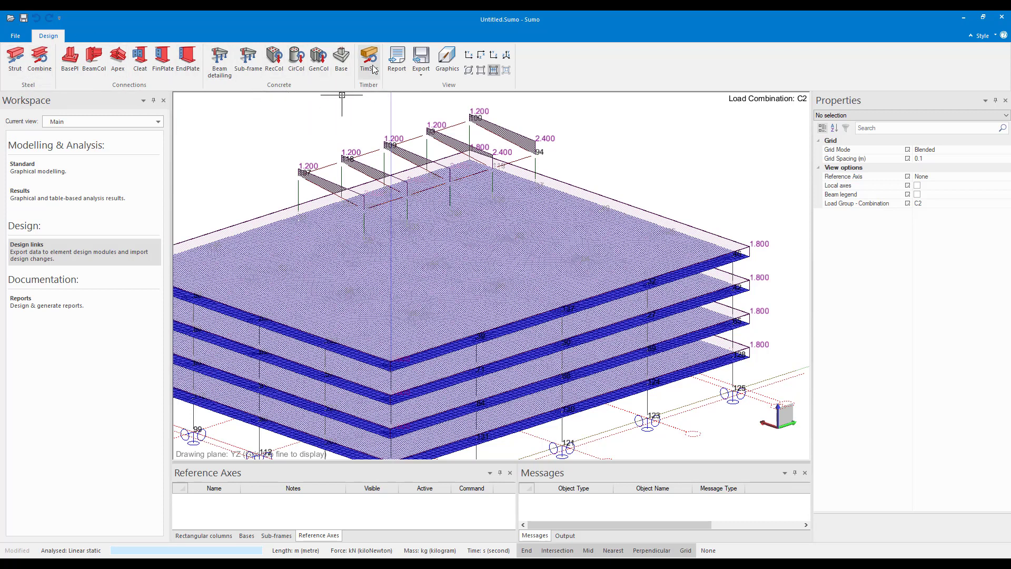
scroll(219, 140, down, 5)
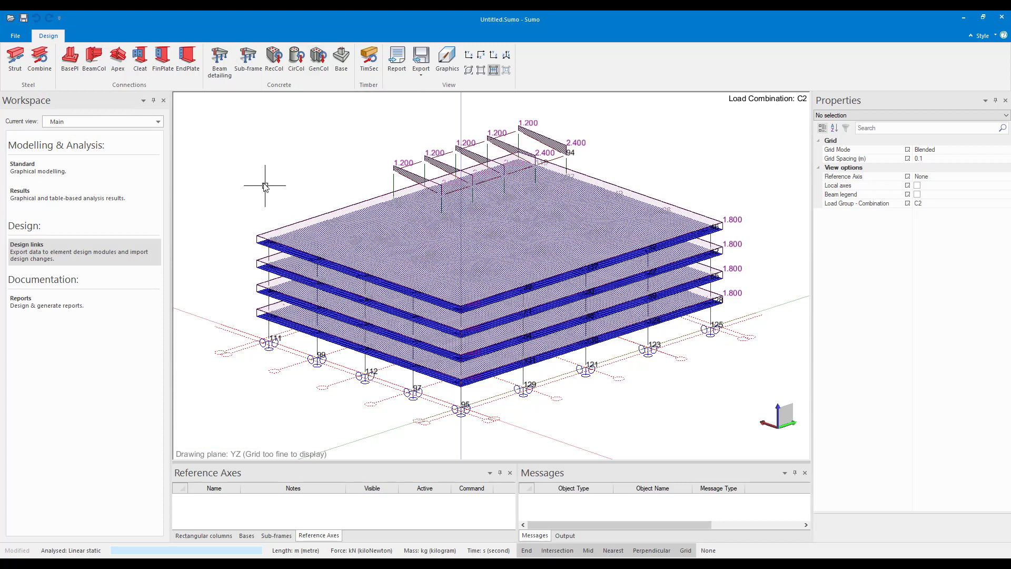
- From a front view, window-select the 17 rooftop frame members for combined-stress export
click(469, 70)
mouse_move(311, 190)
middle_down()
mouse_move(203, 227)
mouse_move(398, 348)
mouse_move(298, 198)
middle_up()
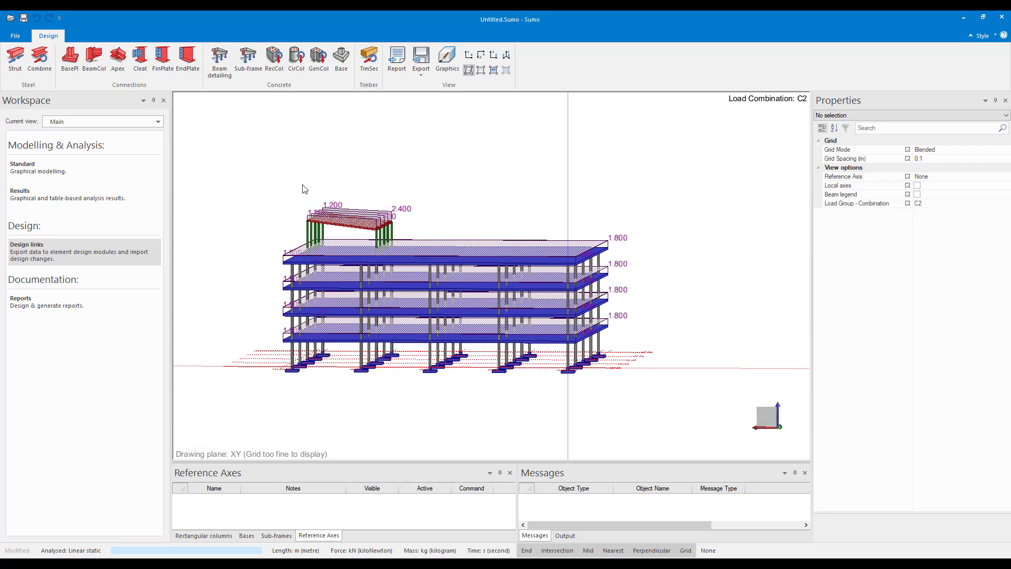
scroll(295, 189, up, 5)
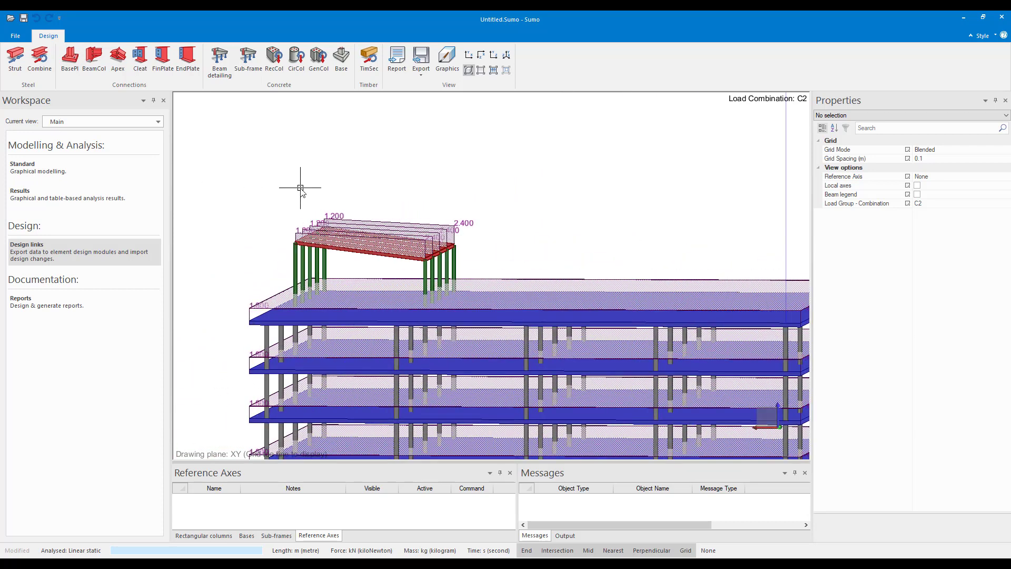
click(38, 64)
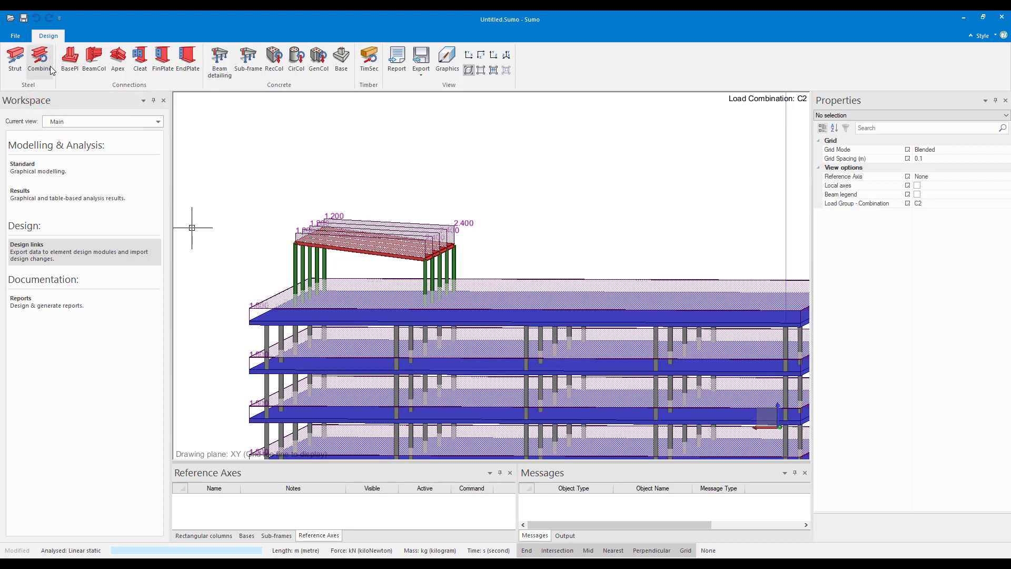
drag(519, 194, 279, 269)
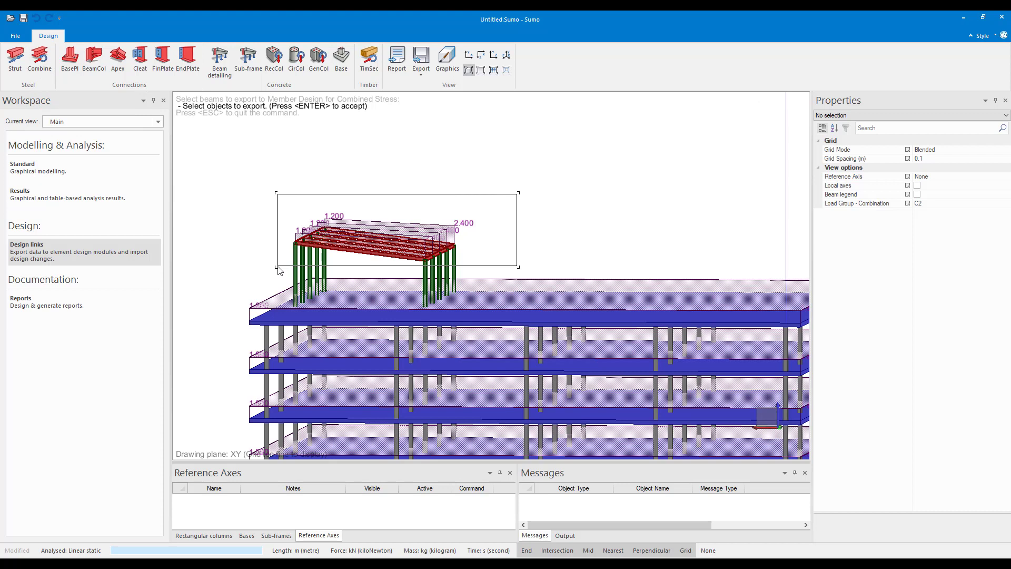
drag(279, 269, 279, 268)
key(Return)
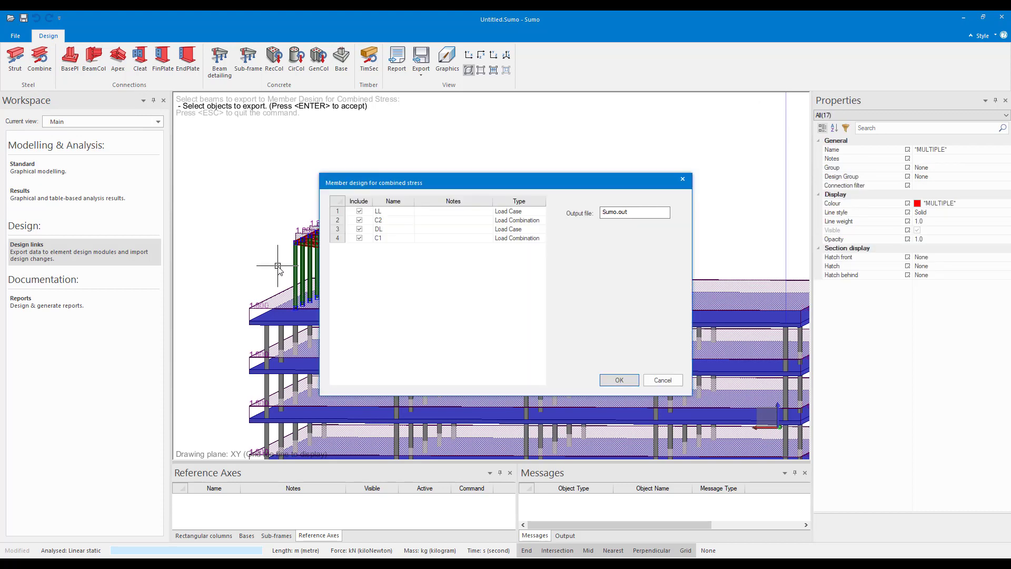
- Export with LL, C2, DL and C1 to Sumo.out, inspect the imported frame, then close Member Design
click(616, 382)
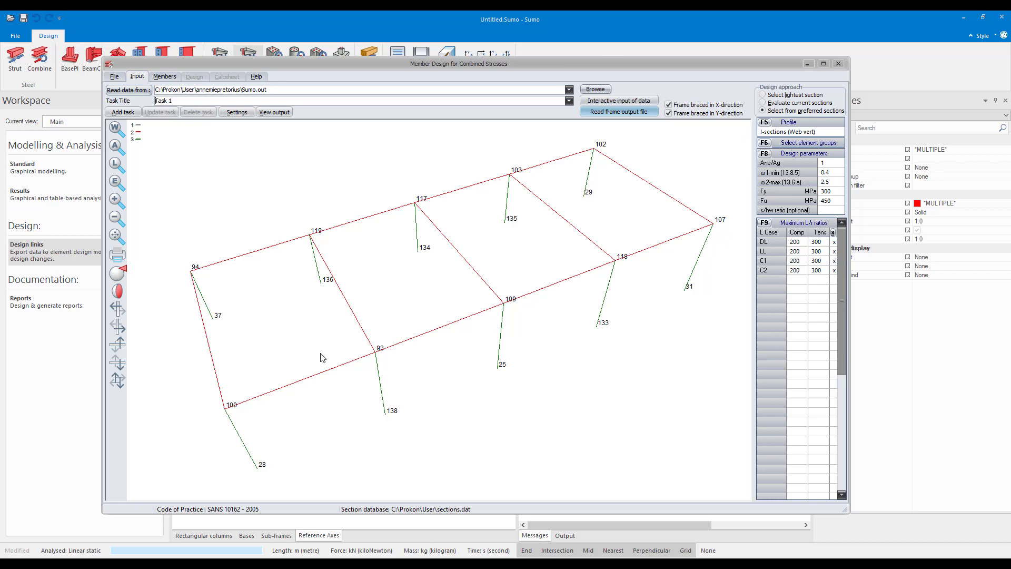
drag(285, 372, 563, 213)
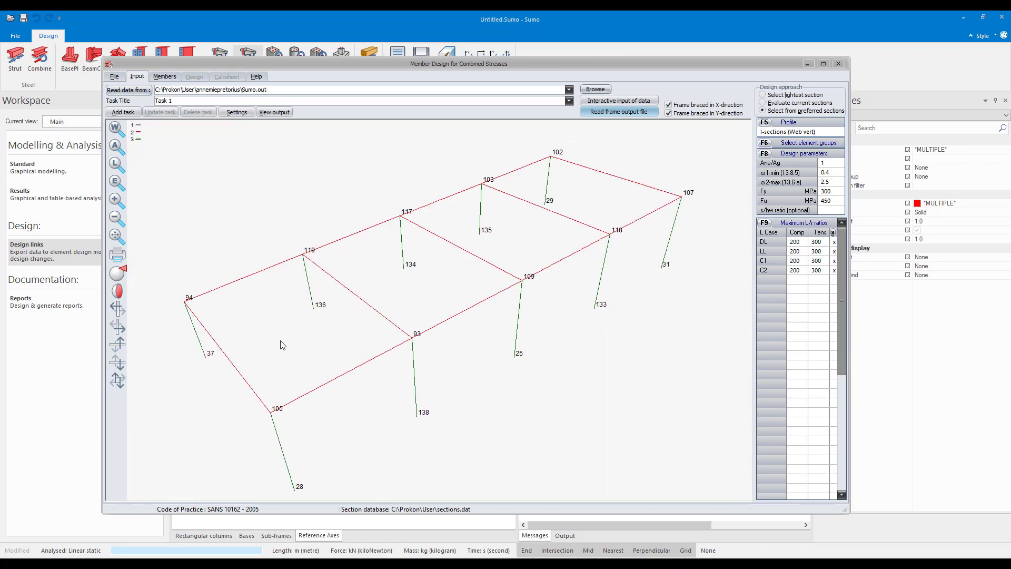
drag(254, 358, 387, 251)
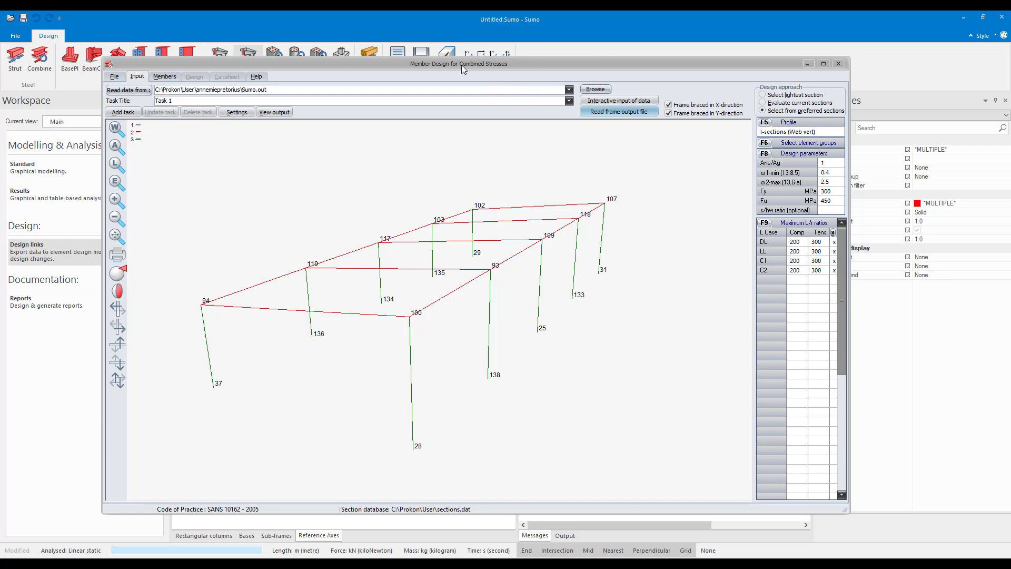
click(838, 63)
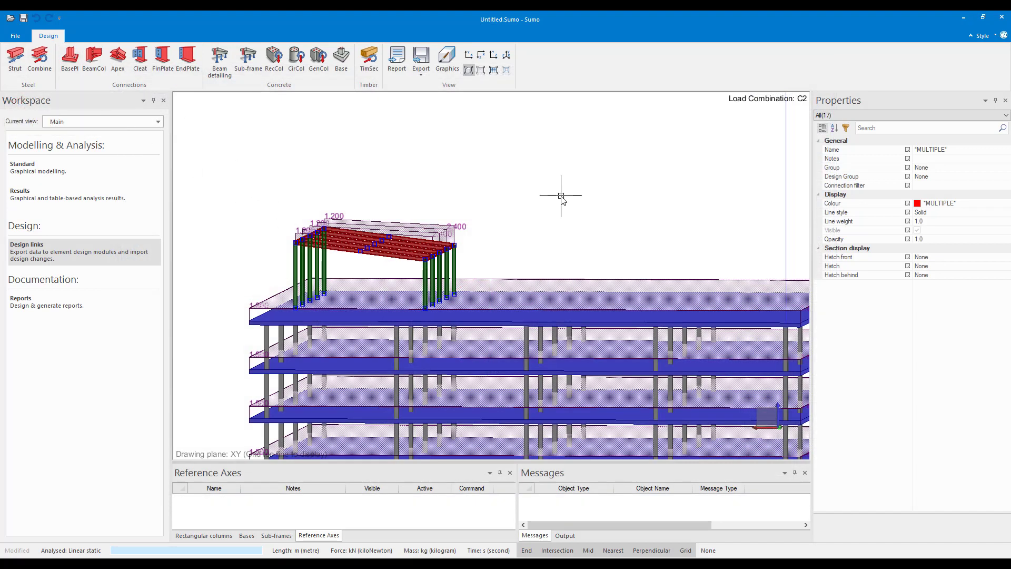
- Pick front-left Column 101 and front Beam 1 for beam-column connection export
middle_drag(560, 196, 548, 207)
click(505, 181)
scroll(285, 228, up, 4)
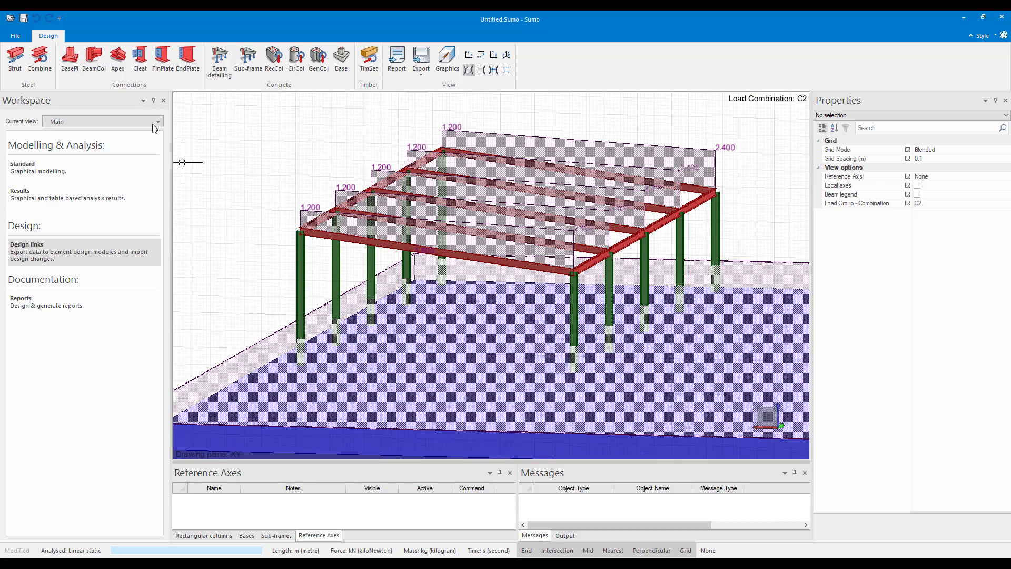
click(95, 67)
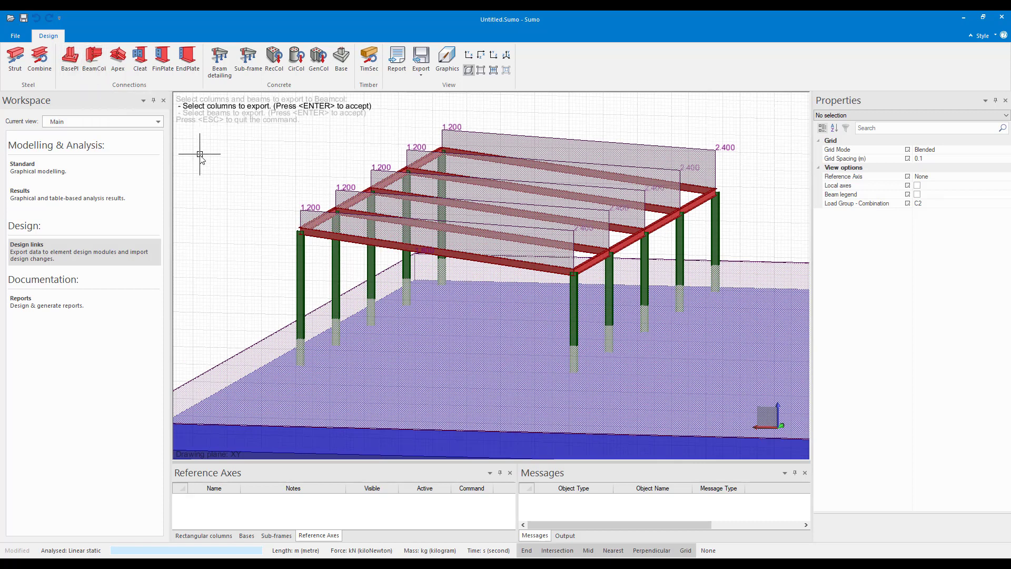
click(300, 255)
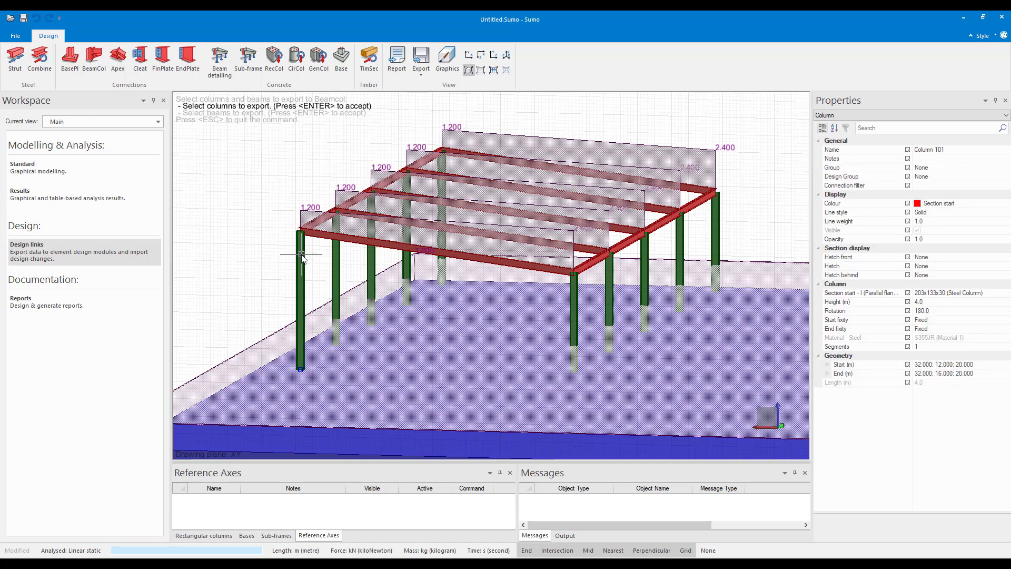
key(Return)
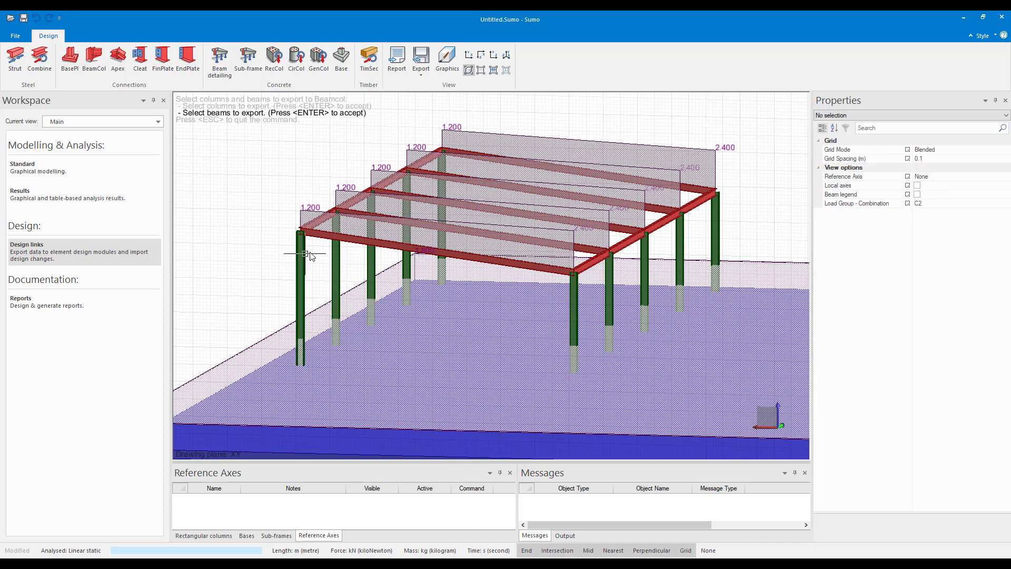
click(319, 240)
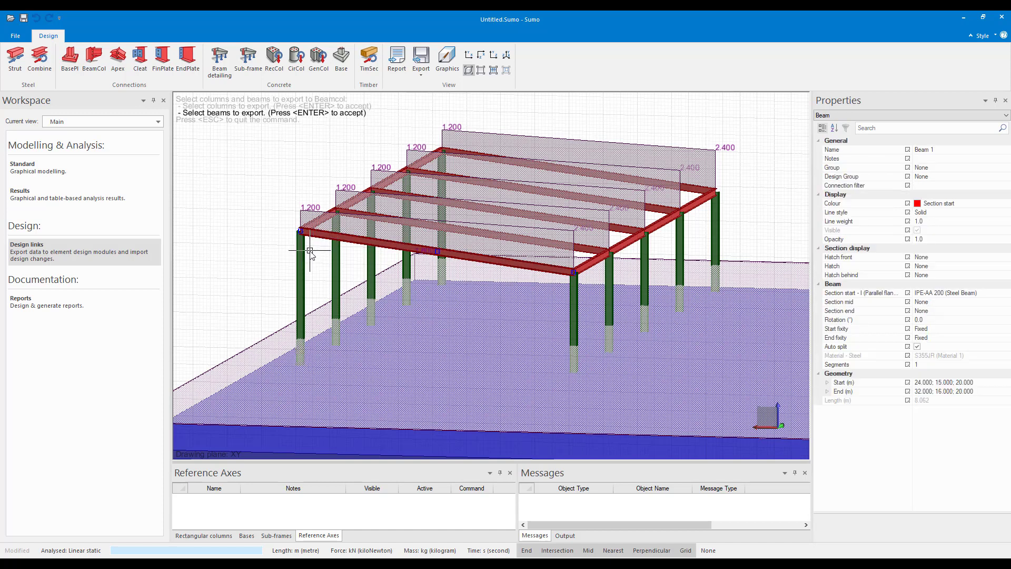
key(Return)
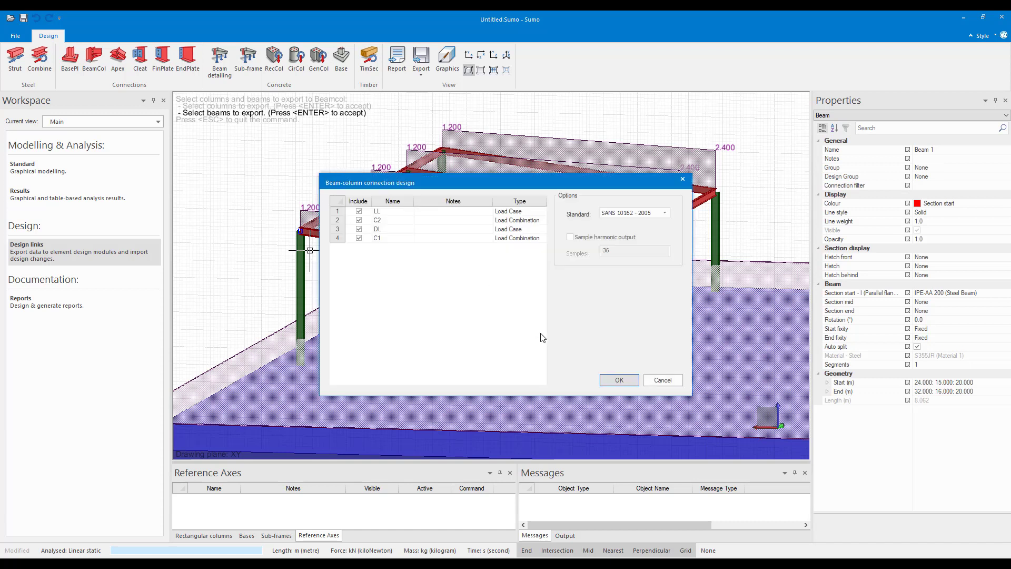
- Open the welded 203x133x30 column to IPE-AA 200 beam joint and review its connection types unchanged
click(618, 381)
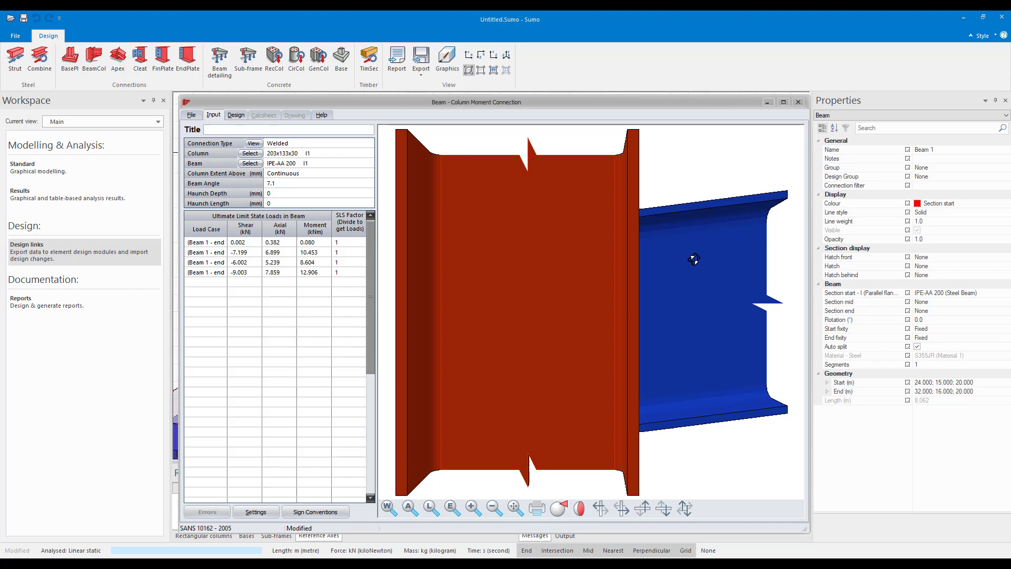
drag(694, 258, 627, 329)
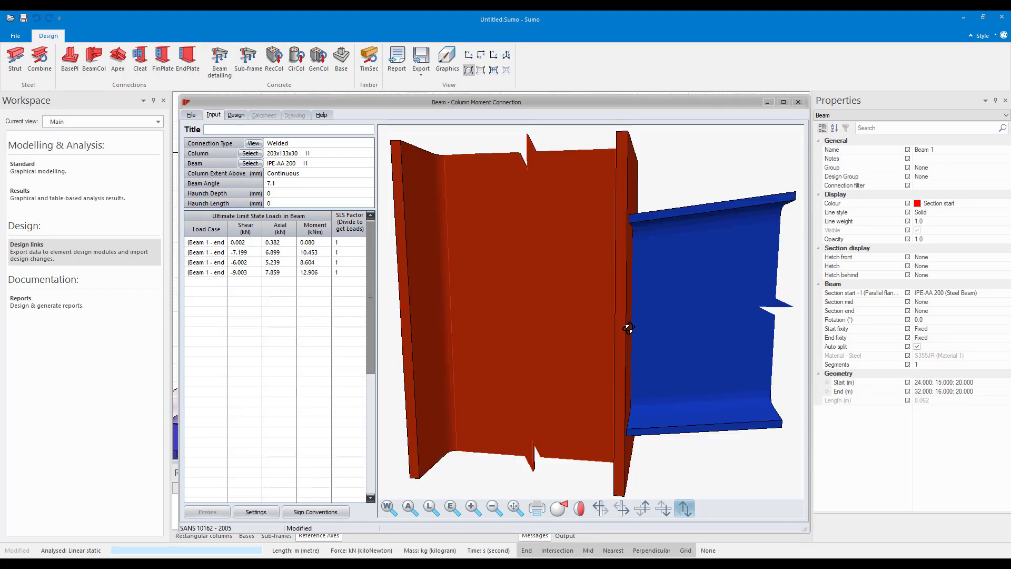
click(253, 143)
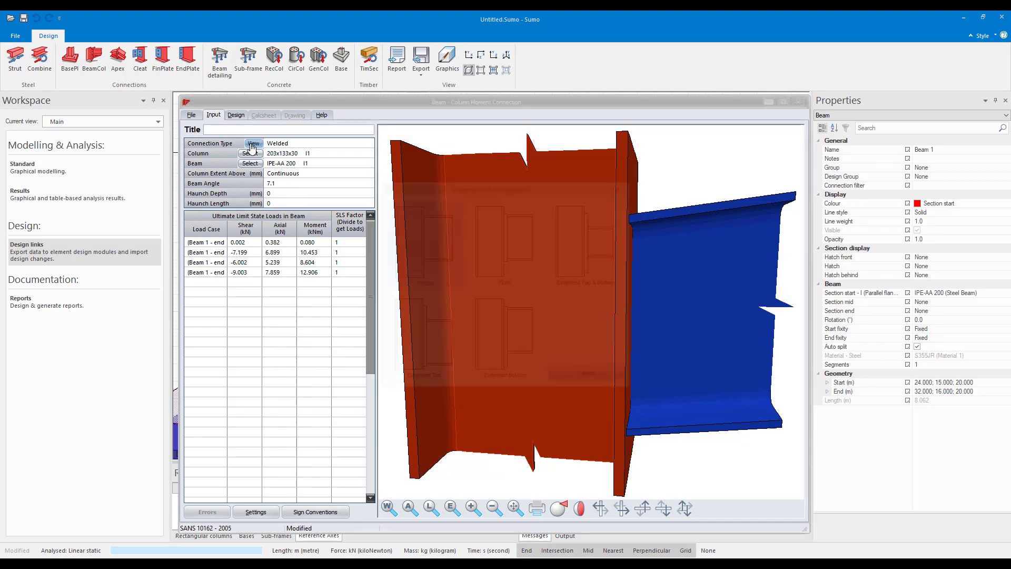
click(623, 185)
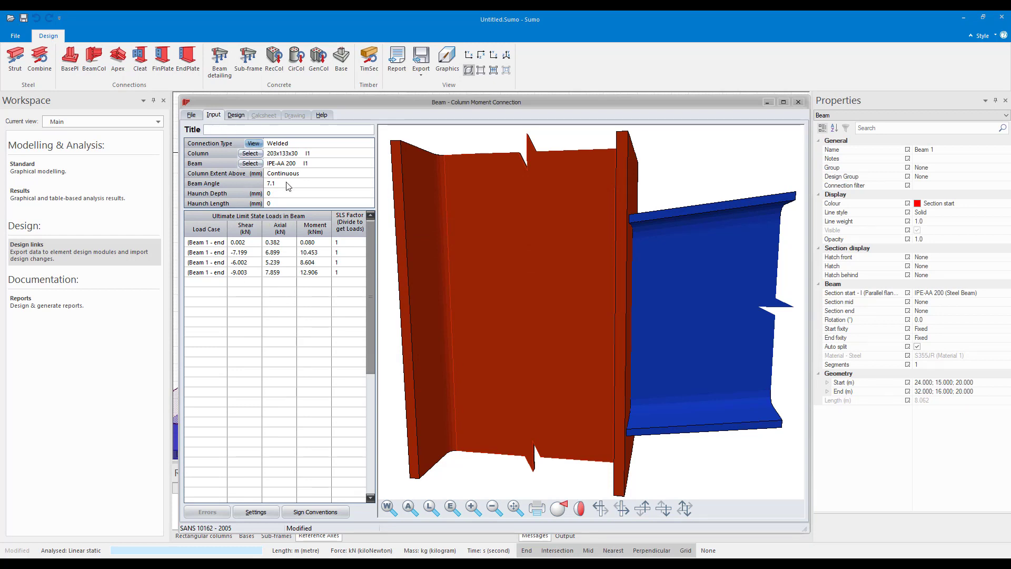
- Close the moment connection design and bring the front columns into a level close-up
click(799, 102)
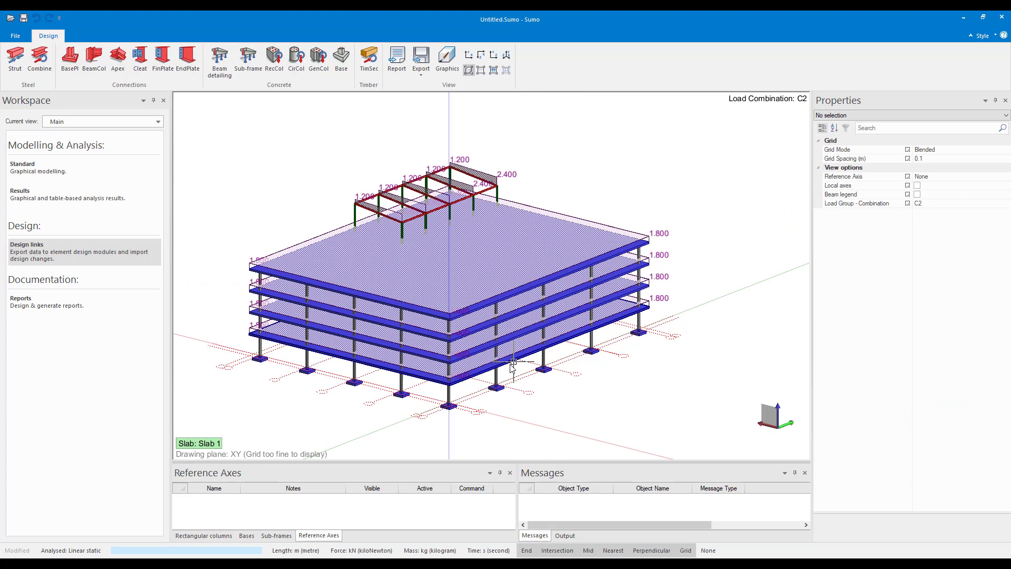
scroll(427, 420, up, 3)
scroll(427, 420, up, 2)
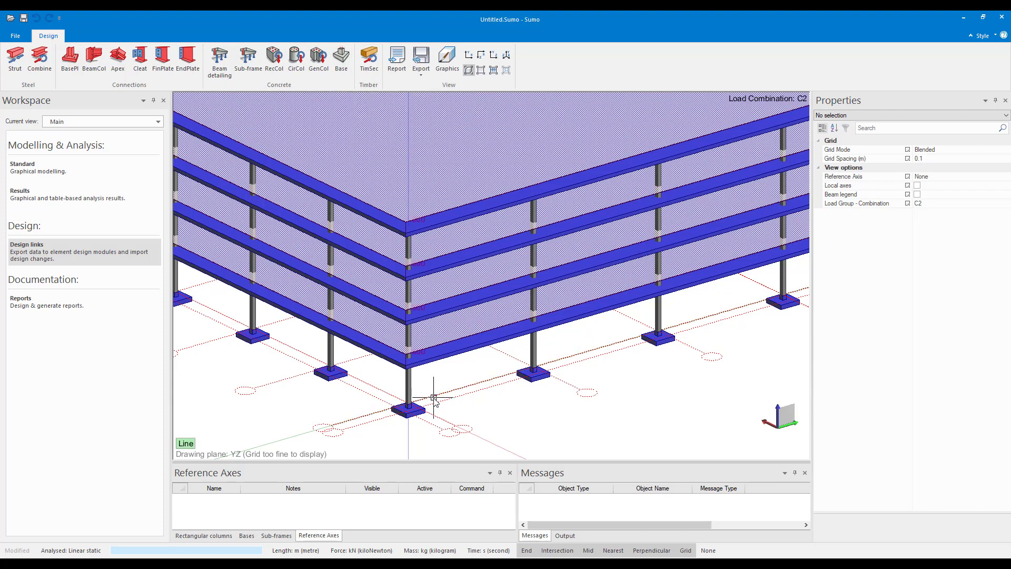
scroll(414, 390, down, 3)
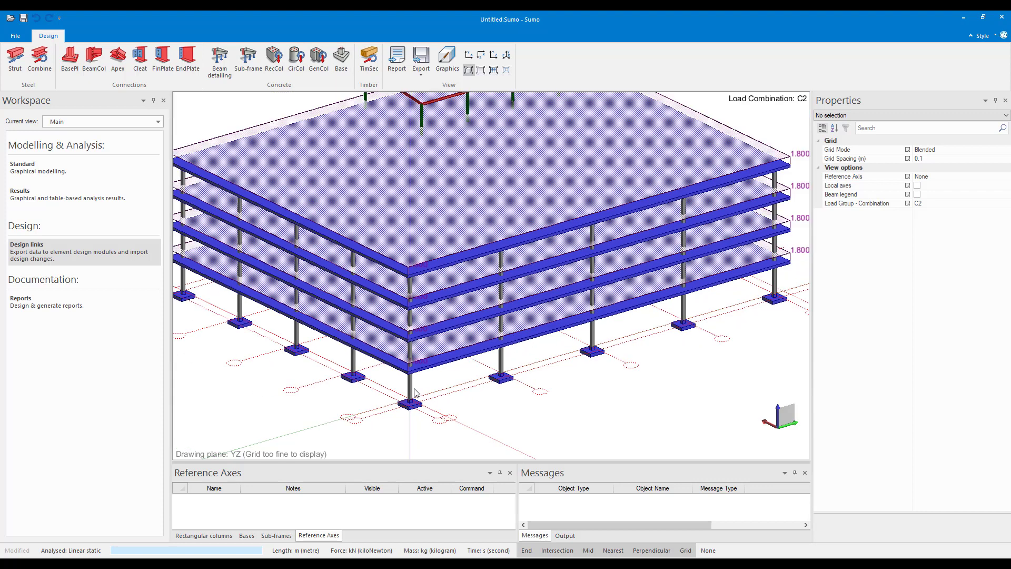
scroll(339, 395, down, 3)
middle_drag(325, 372, 323, 355)
scroll(327, 358, up, 5)
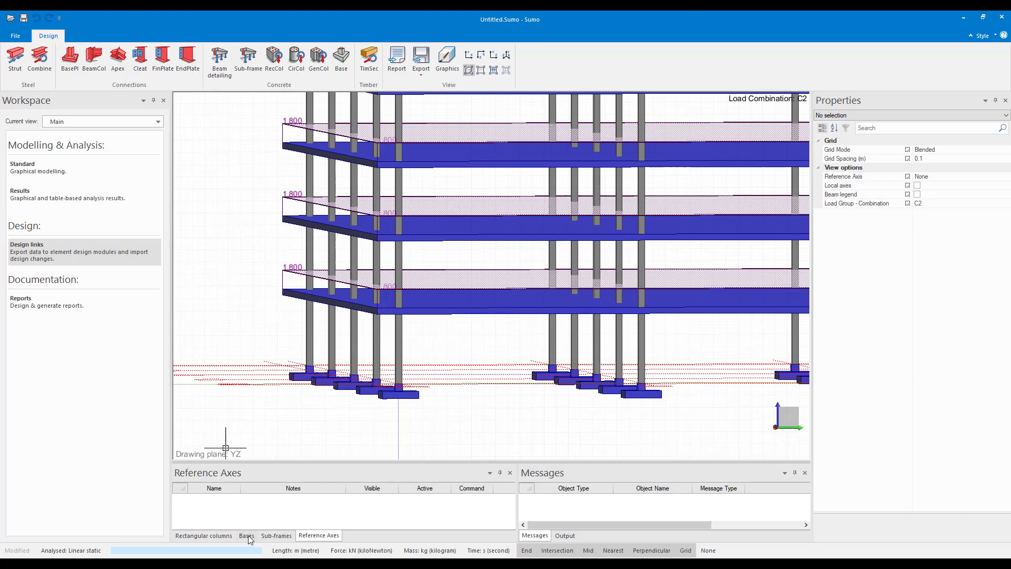
- Add a new rectangular column design group named DG1-Col
click(210, 536)
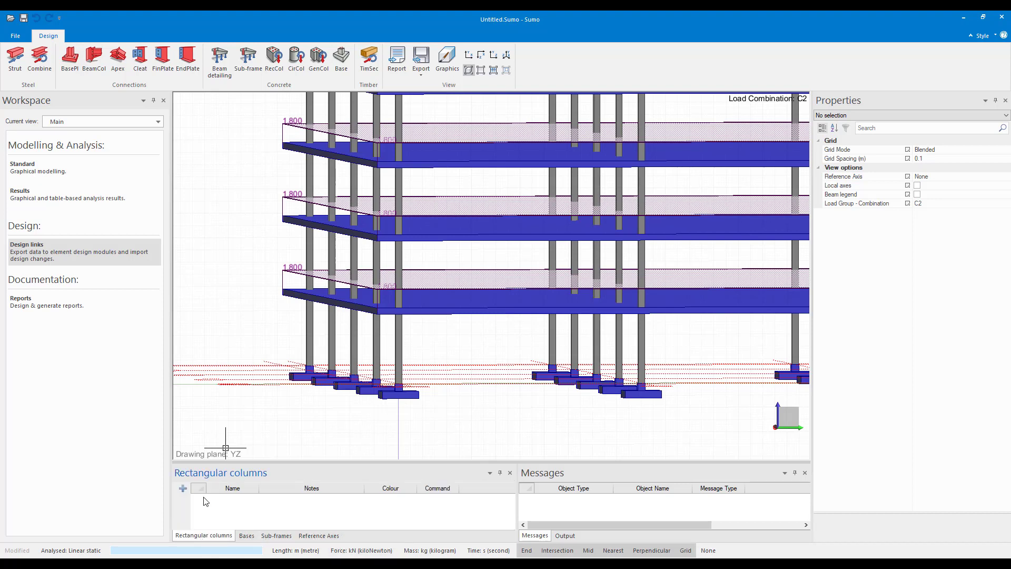
click(182, 489)
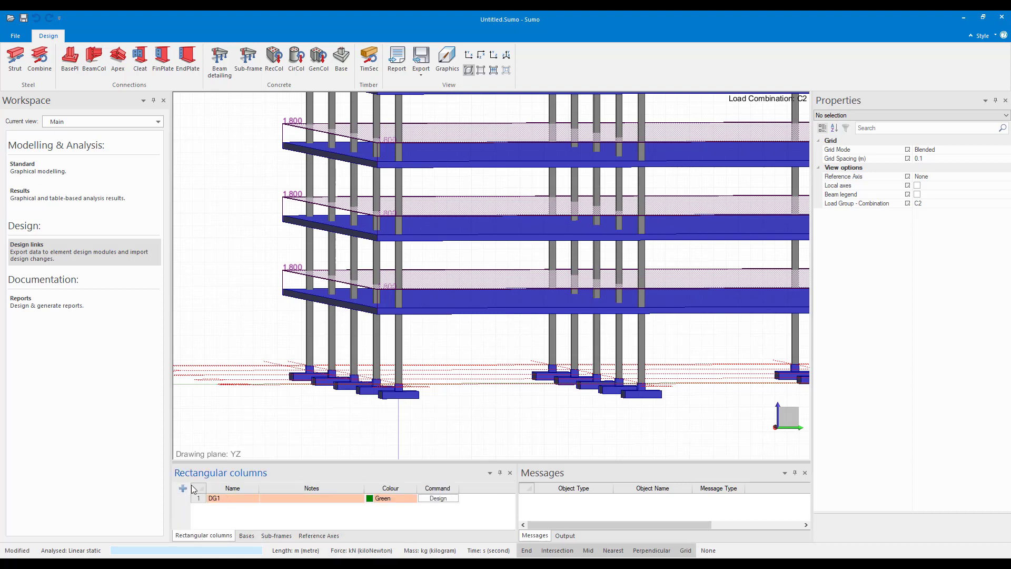
click(221, 499)
text(-CIL)
key(BackSpace)
key(BackSpace)
key(Return)
- Assign the five front columns to design group DG1-Col in Properties
click(290, 349)
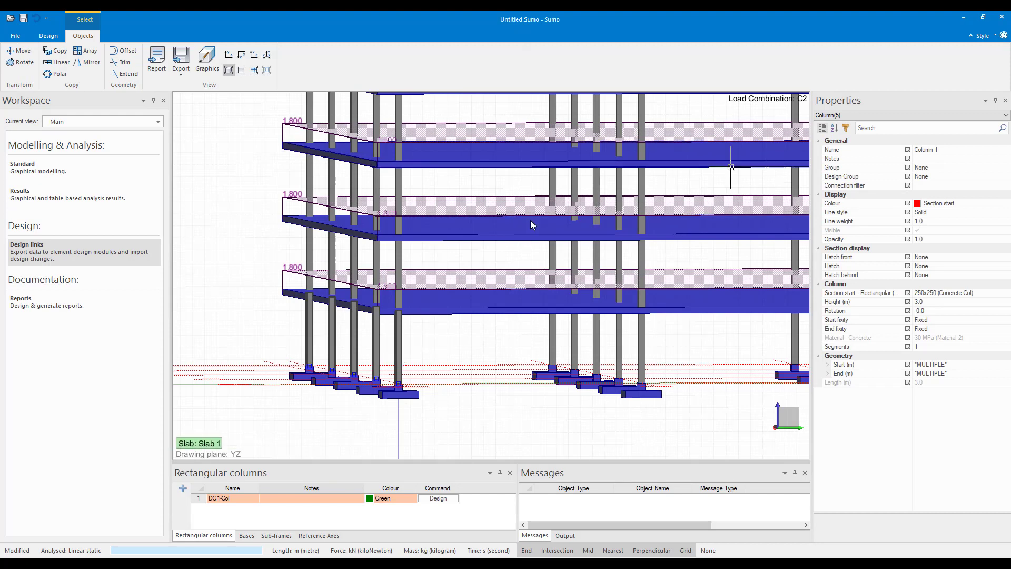
click(963, 170)
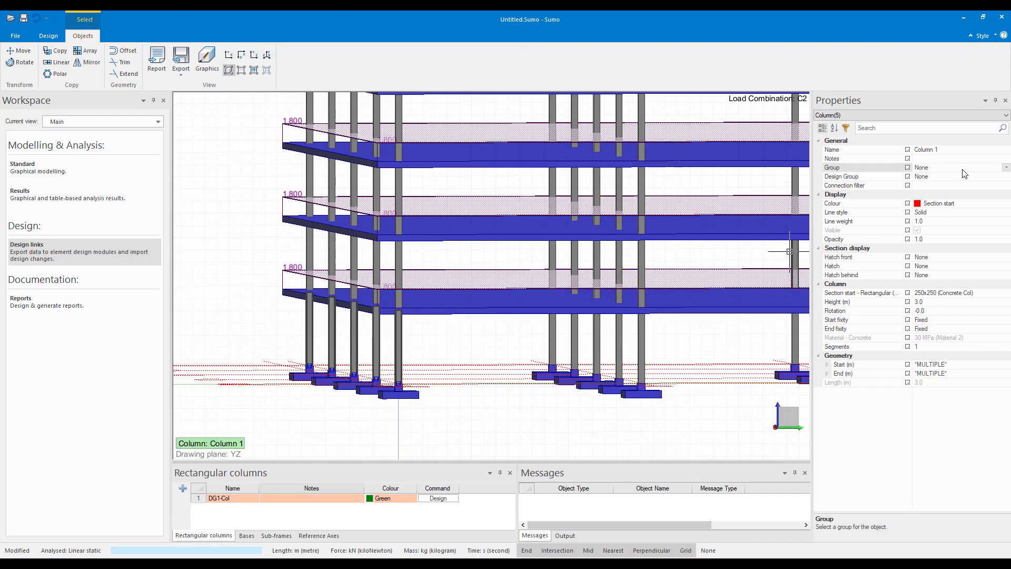
click(853, 176)
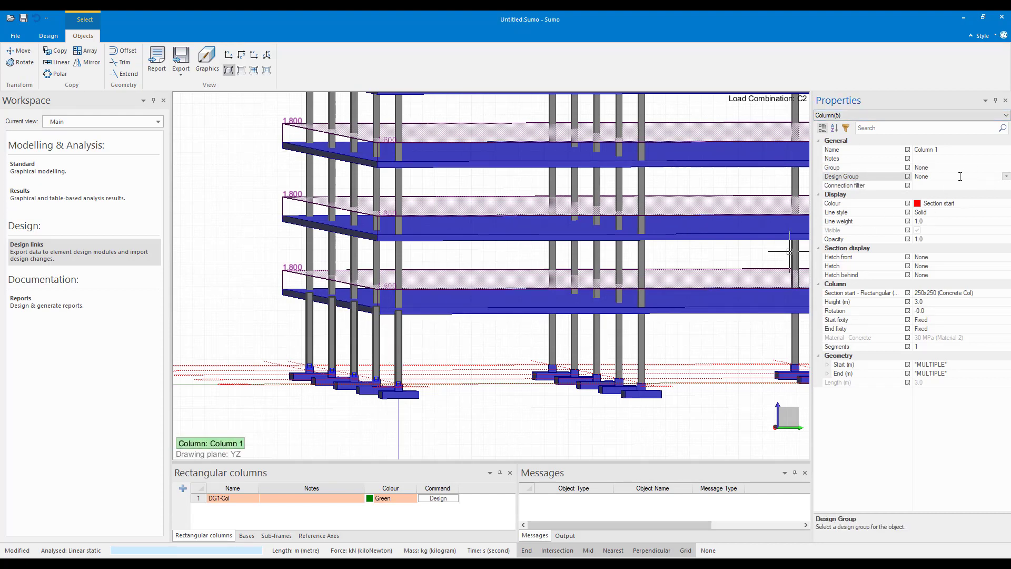
click(1007, 178)
click(923, 194)
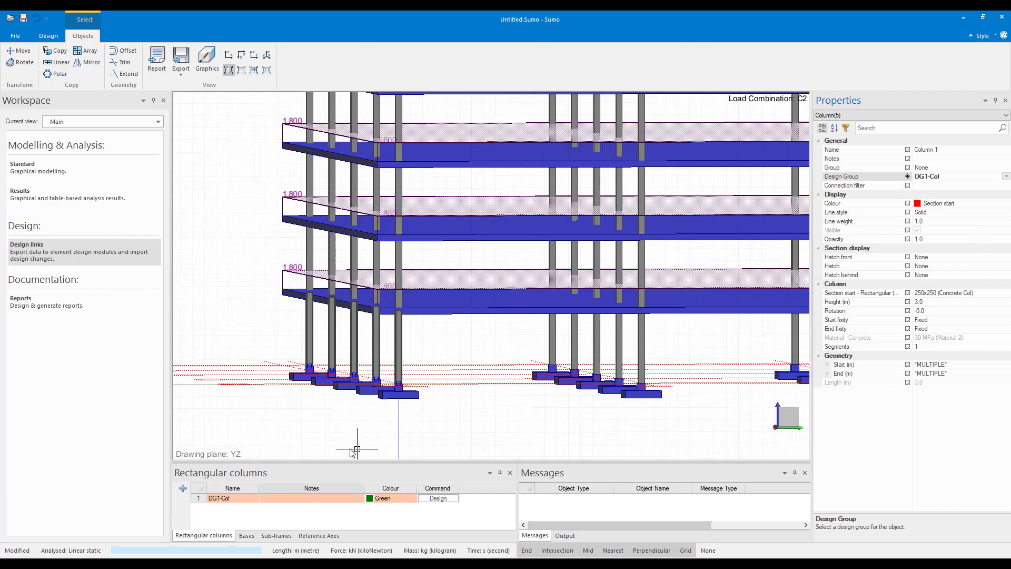
key(Escape)
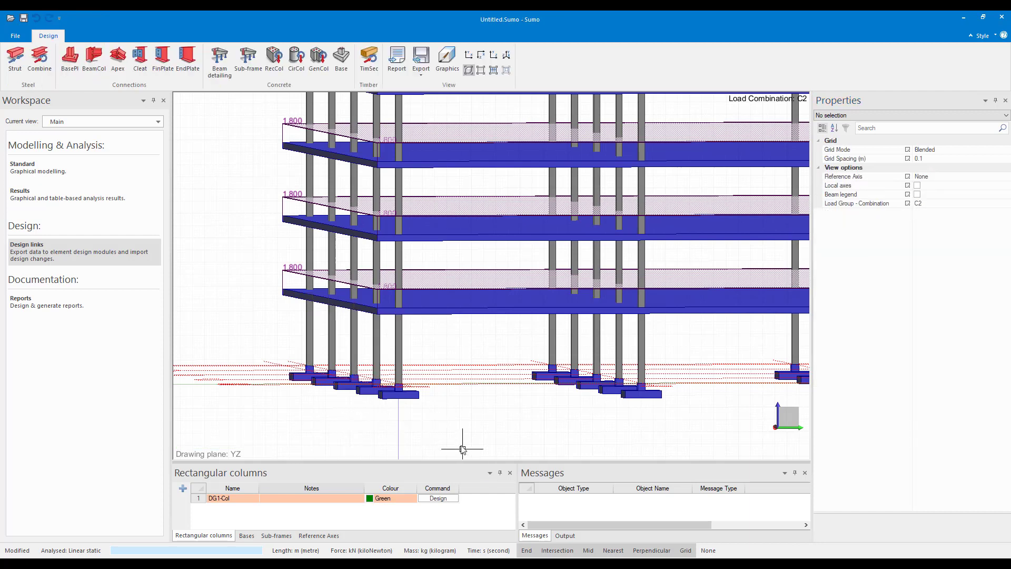
- Export DG1-Col to Rectangular Column Design, set h and b to 300 mm, and save
click(438, 498)
click(630, 379)
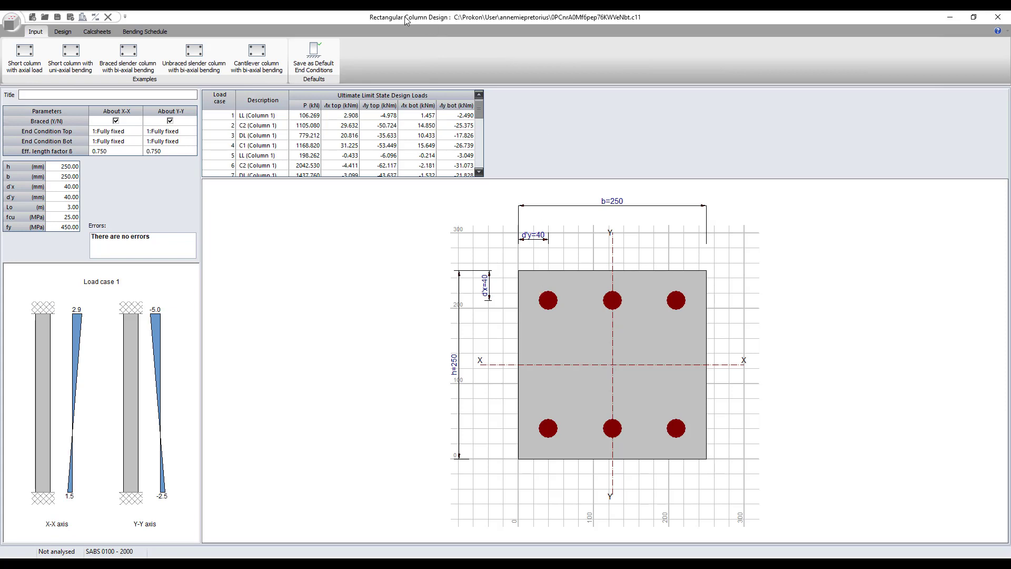
click(73, 167)
click(75, 166)
click(58, 193)
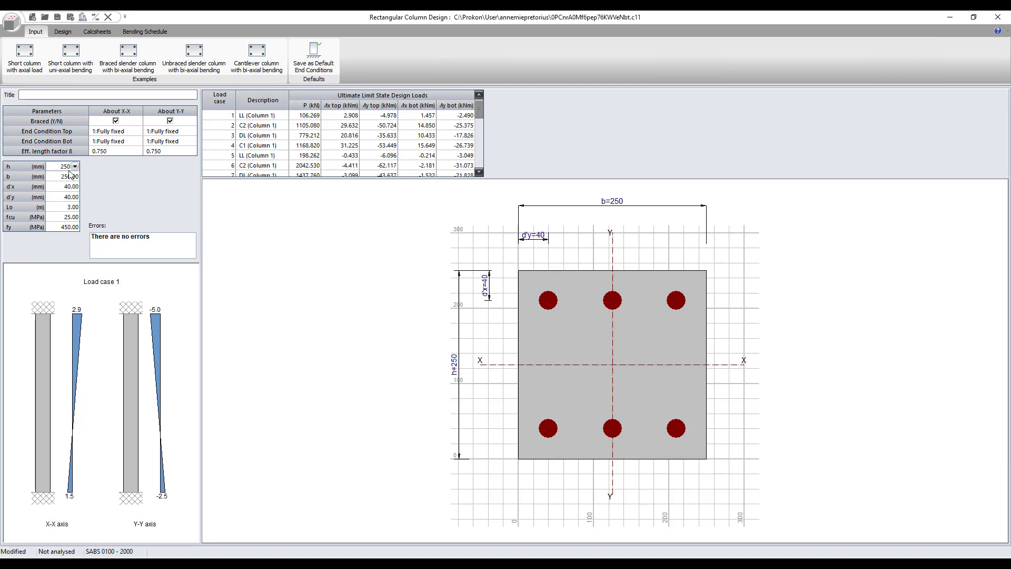
click(74, 167)
click(58, 201)
click(64, 176)
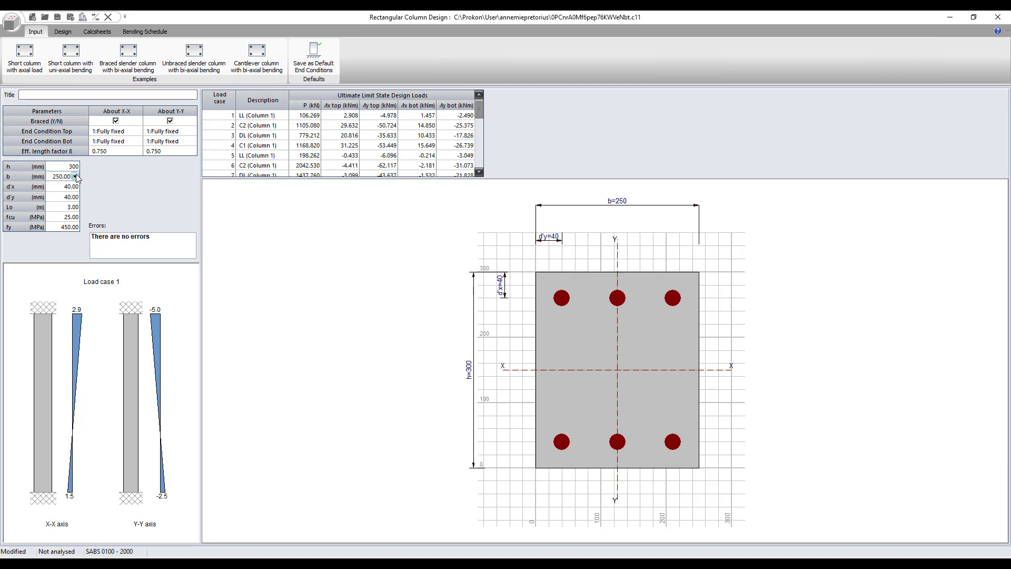
click(75, 177)
click(57, 220)
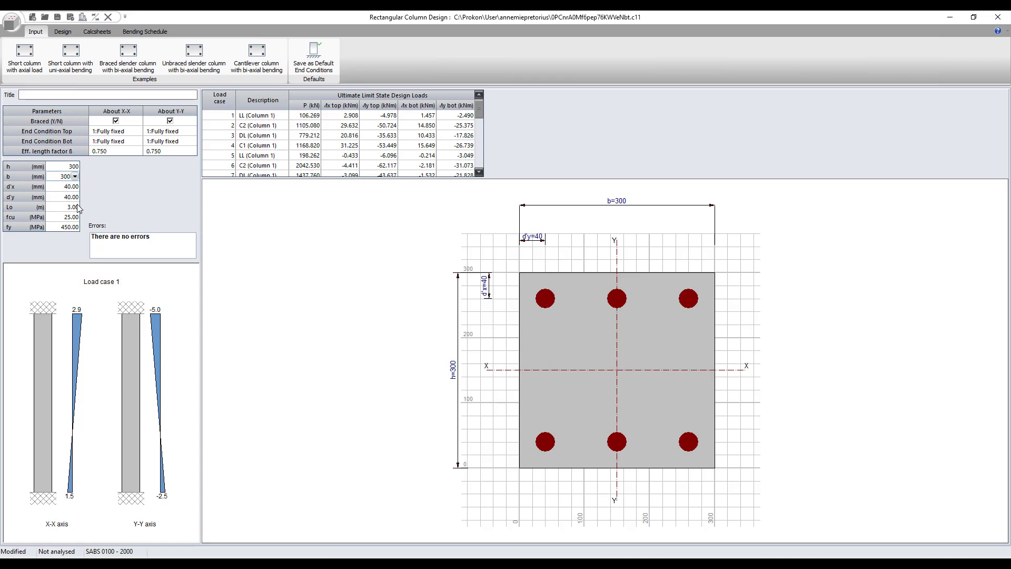
click(58, 17)
click(998, 17)
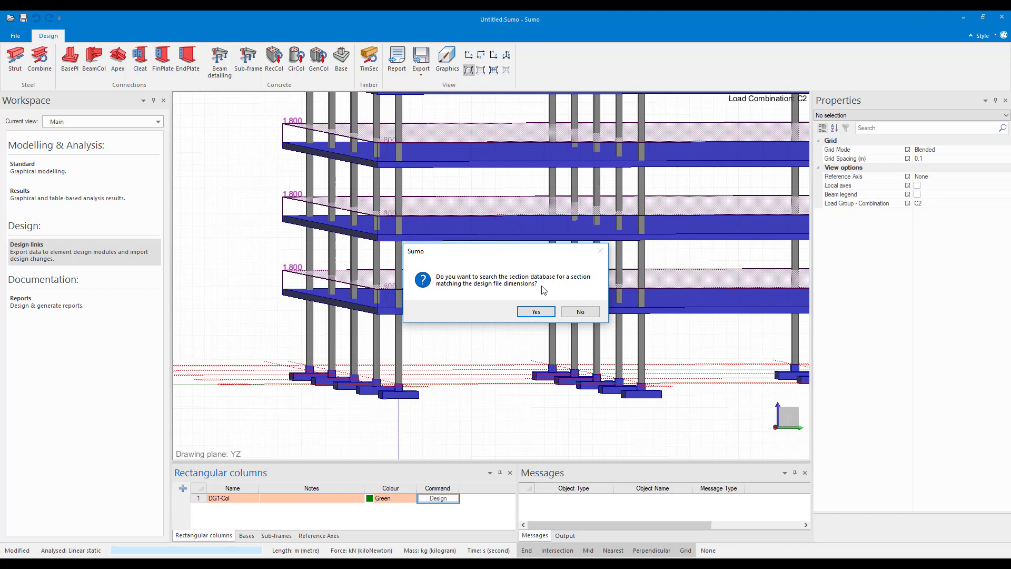
- Search the section database and add the matching 300x300 section for the DG1-Col columns
click(537, 313)
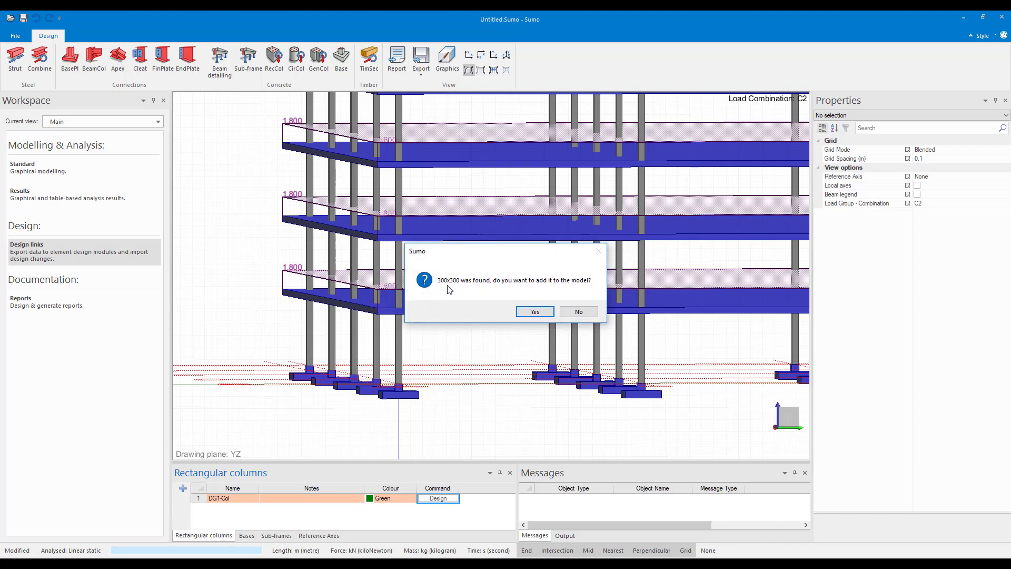
click(538, 313)
scroll(363, 363, up, 3)
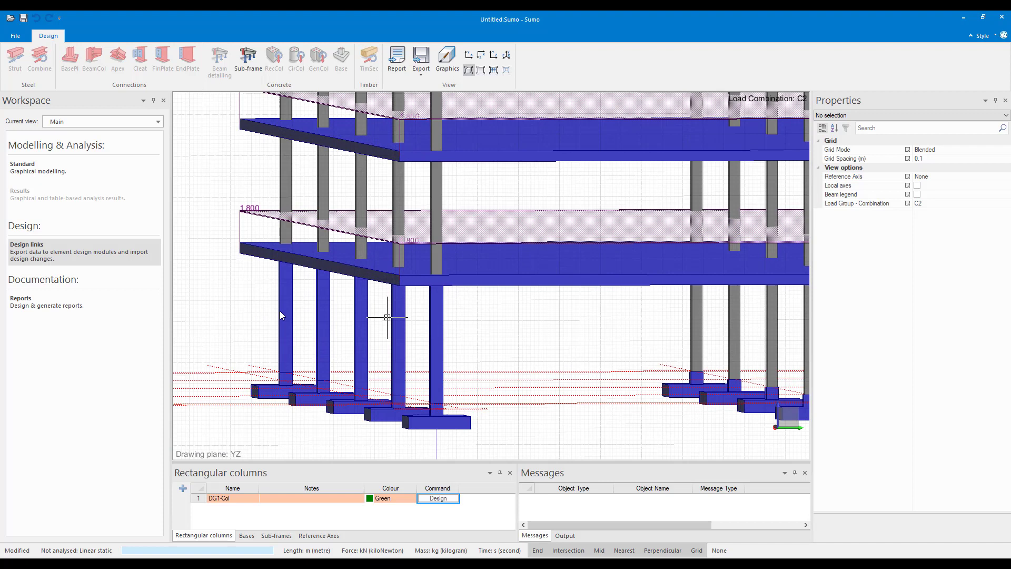
- Check a front column's 300x300 section and a pad footing, then show the base design groups
click(442, 333)
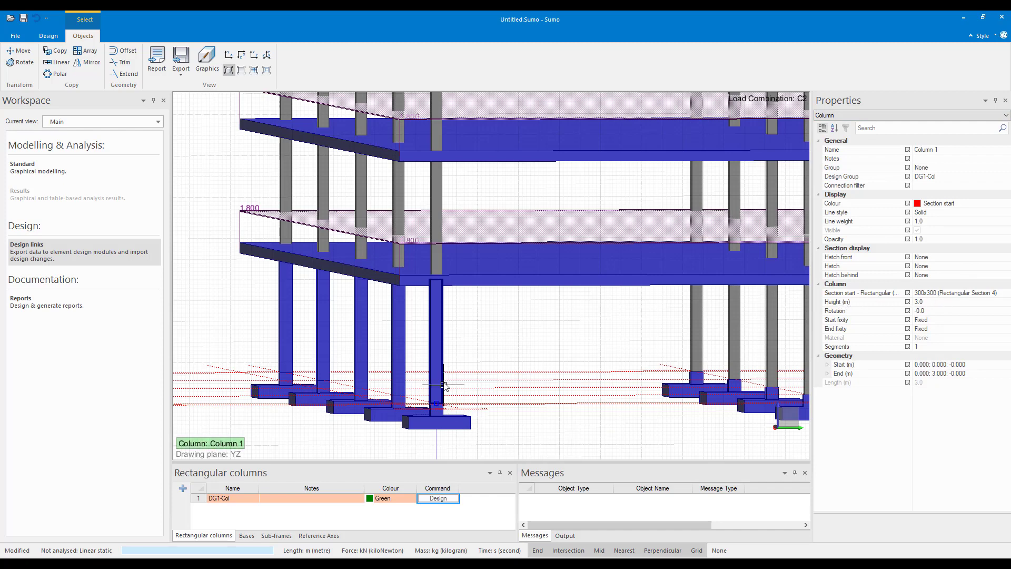
scroll(442, 384, down, 3)
middle_drag(298, 375, 232, 368)
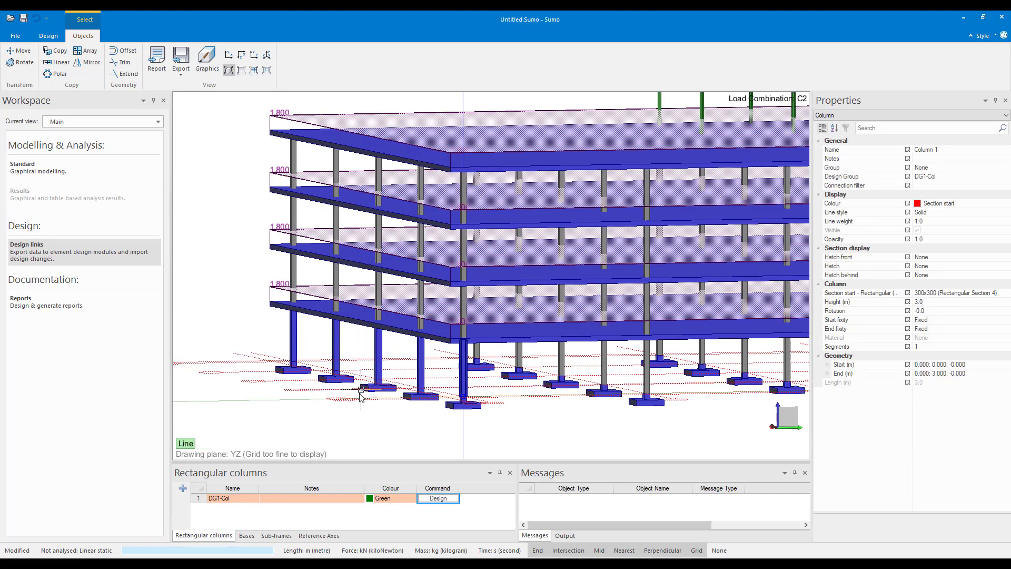
click(456, 422)
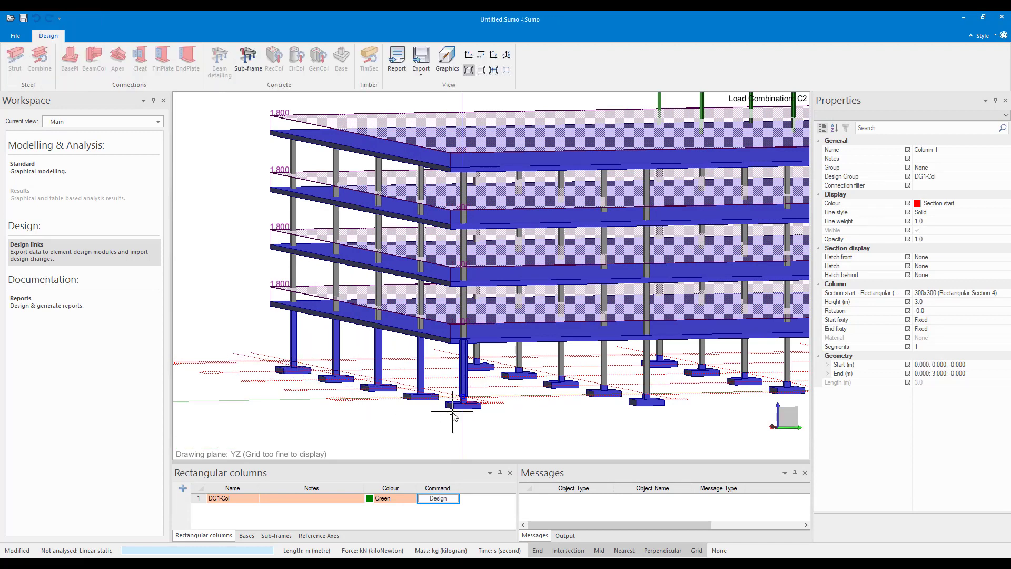
key(Escape)
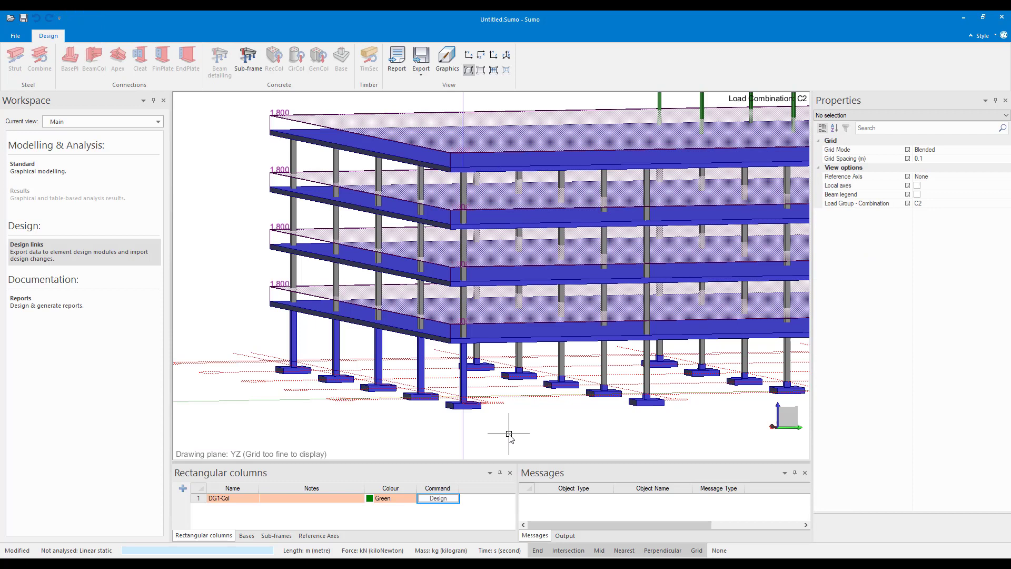
click(246, 536)
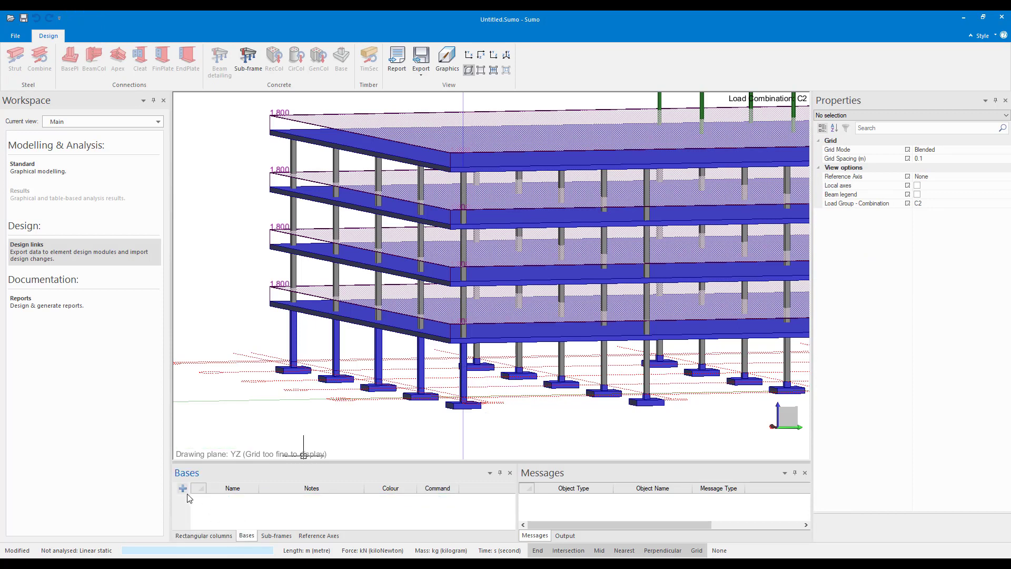